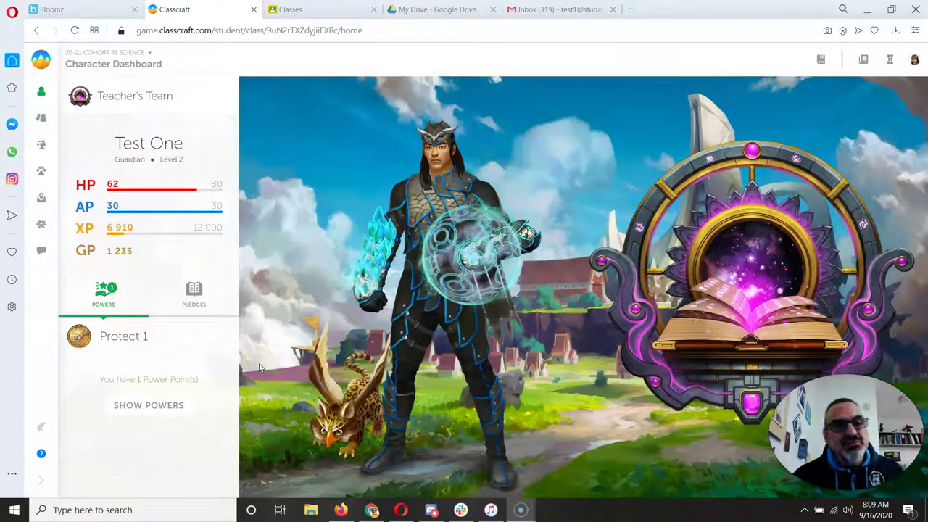
Go from Quests into The Starship Equinox and continue through the Widgets, Anyone? task to its Add a Widget page
click(39, 201)
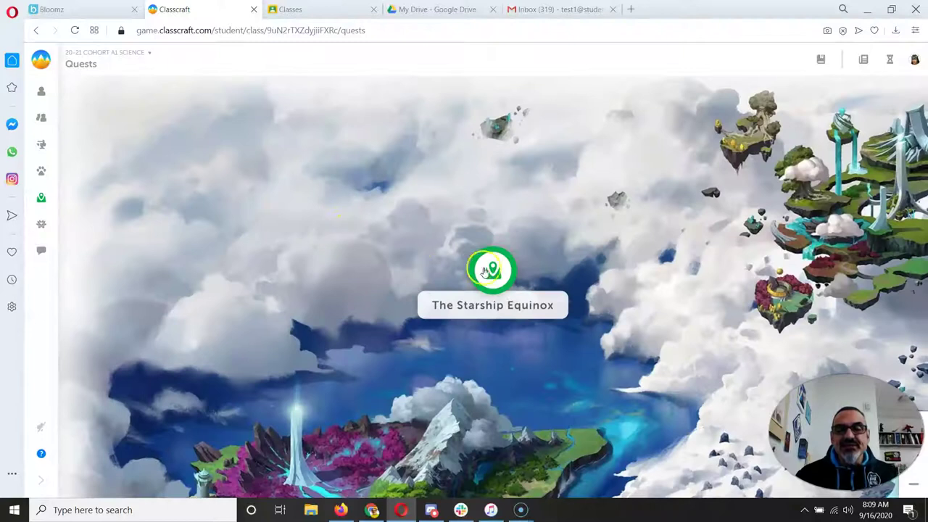
click(490, 270)
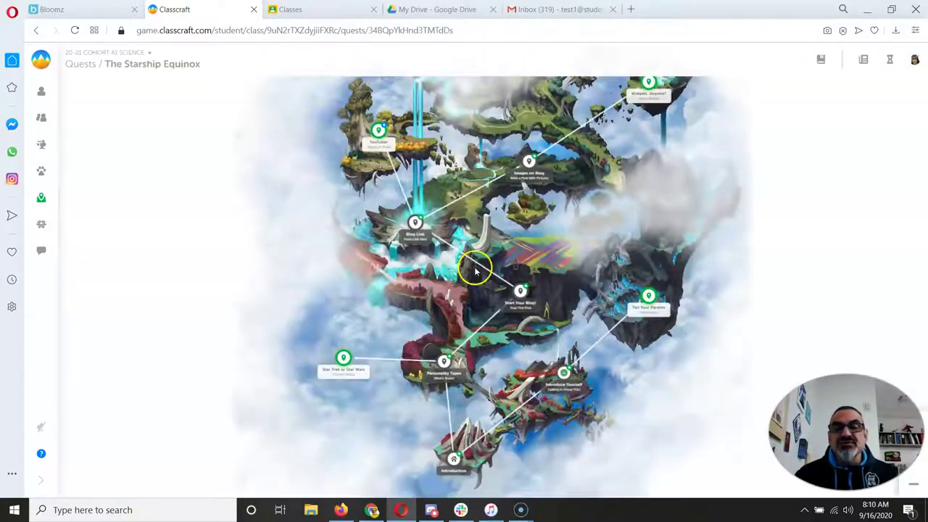
click(649, 86)
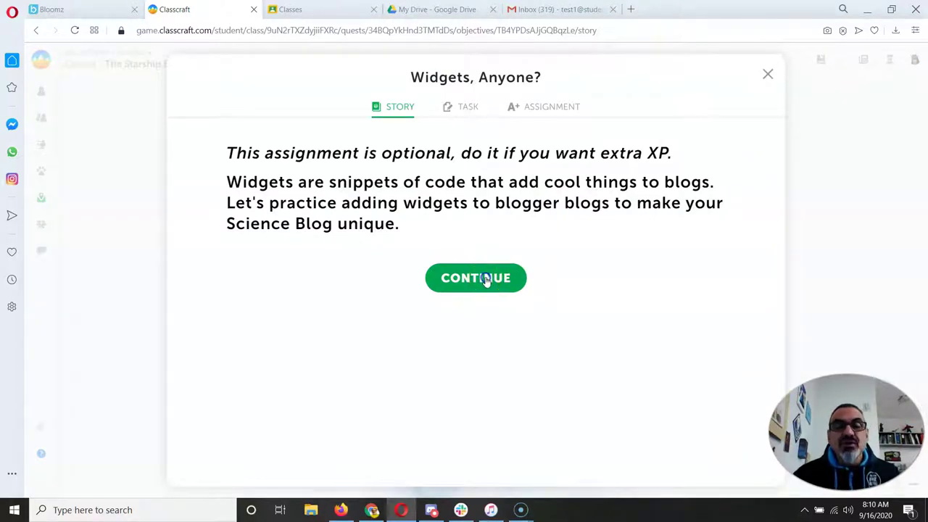
click(487, 277)
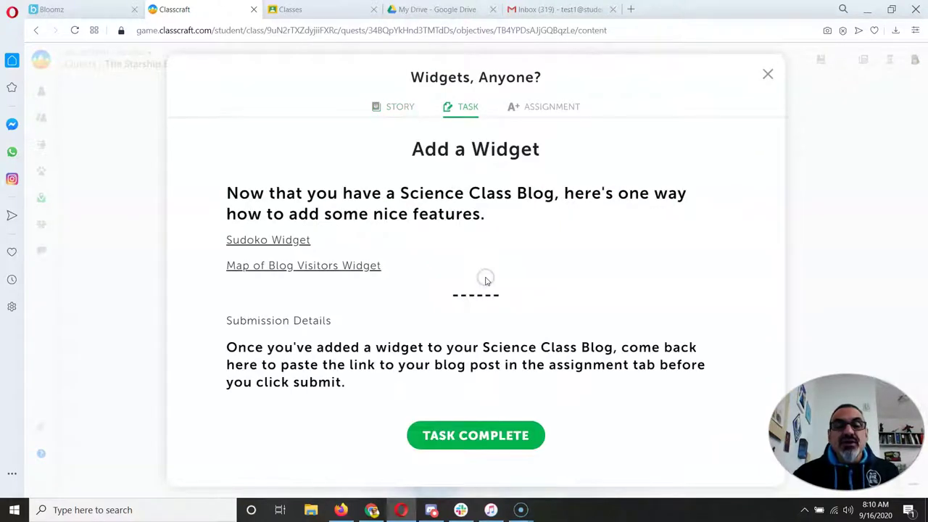
Open the Sudoku widget's embed page, pick the Aqua skin and English, and select the iframe code
click(291, 242)
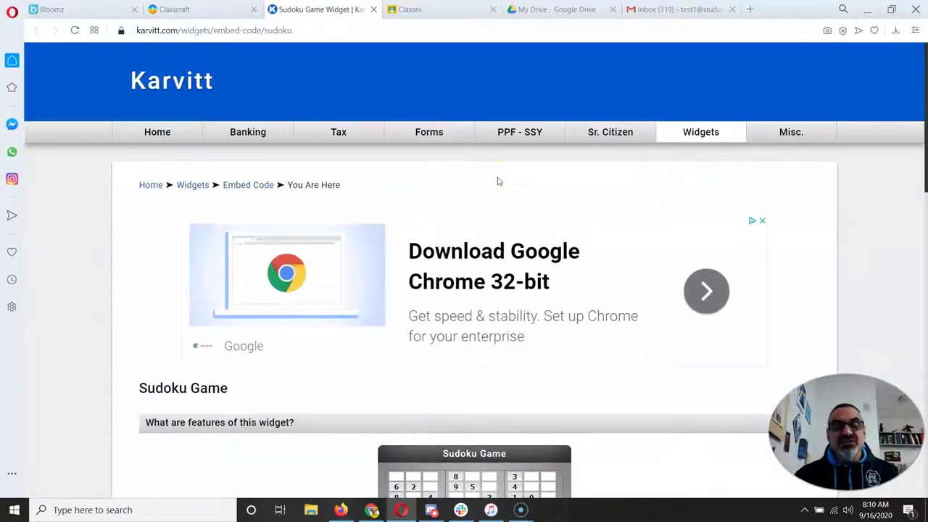
scroll(498, 232, down, 3)
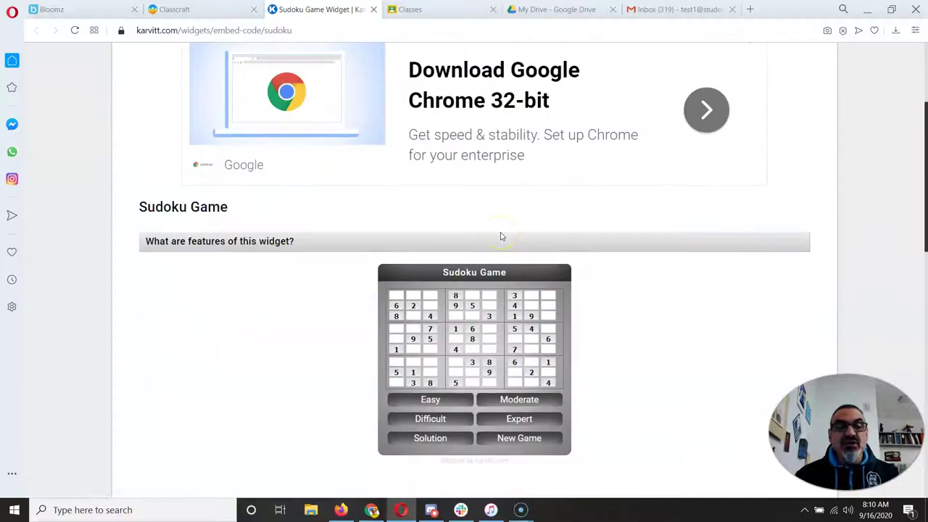
scroll(500, 236, down, 5)
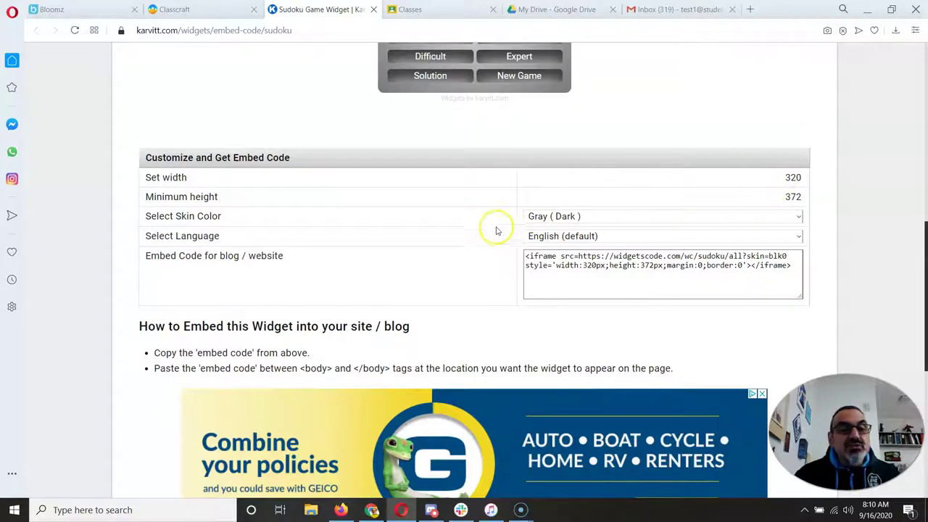
click(625, 212)
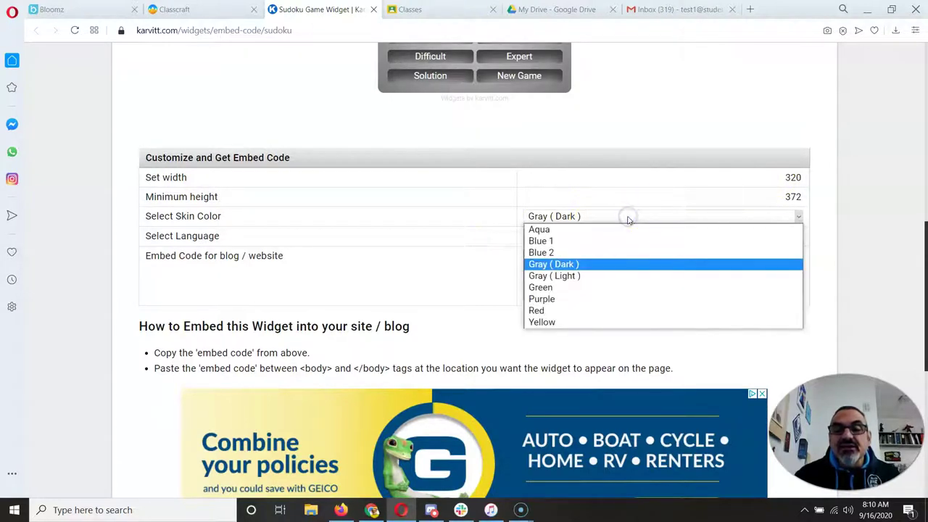
click(602, 229)
click(601, 236)
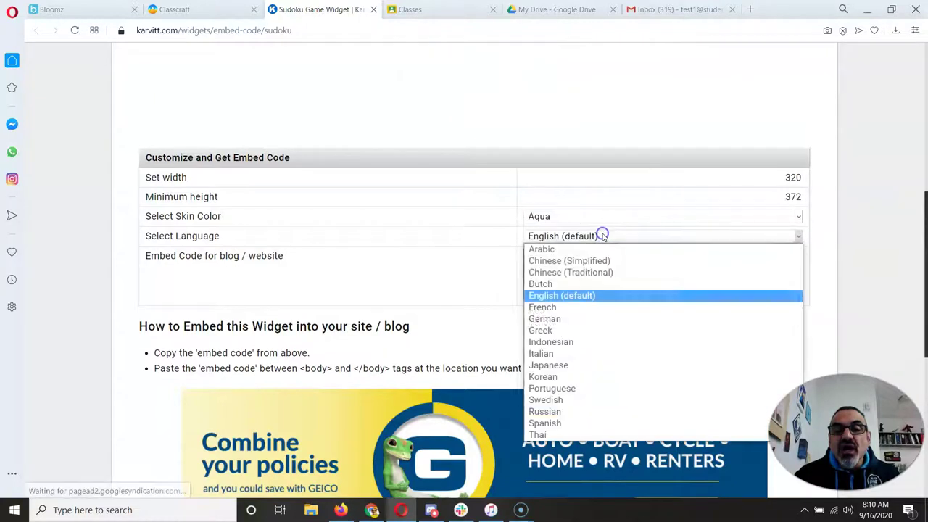
click(574, 294)
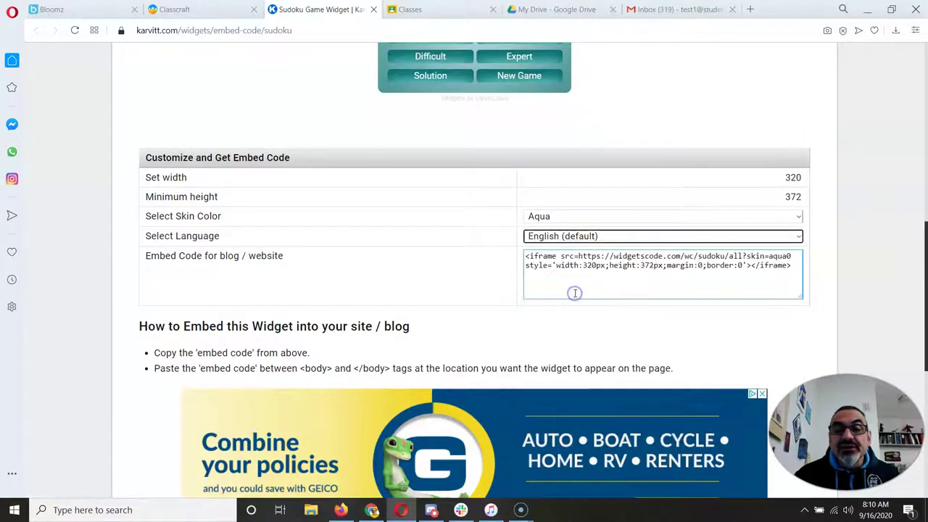
click(607, 267)
key(ctrl+c)
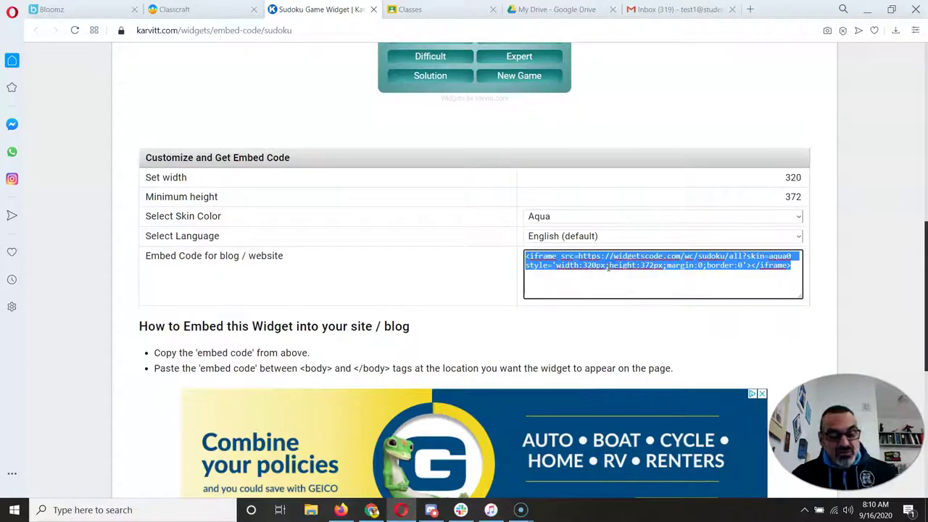
Load blogger.com in a new Opera tab to reach the Science Blog's posts list
click(746, 11)
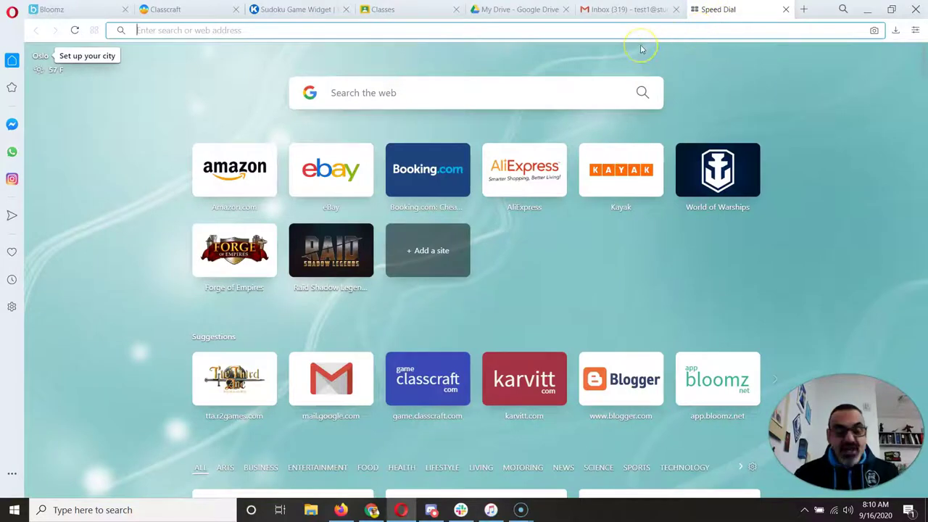
text(blogger.com)
key(Return)
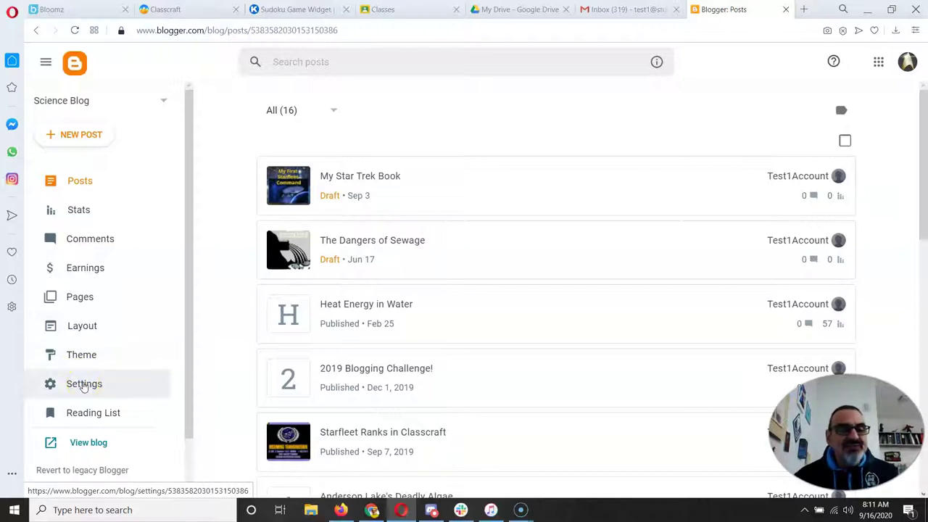
Go to the Science Blog's Layout page, down to the Main and sidebar-right-1 sections
click(81, 390)
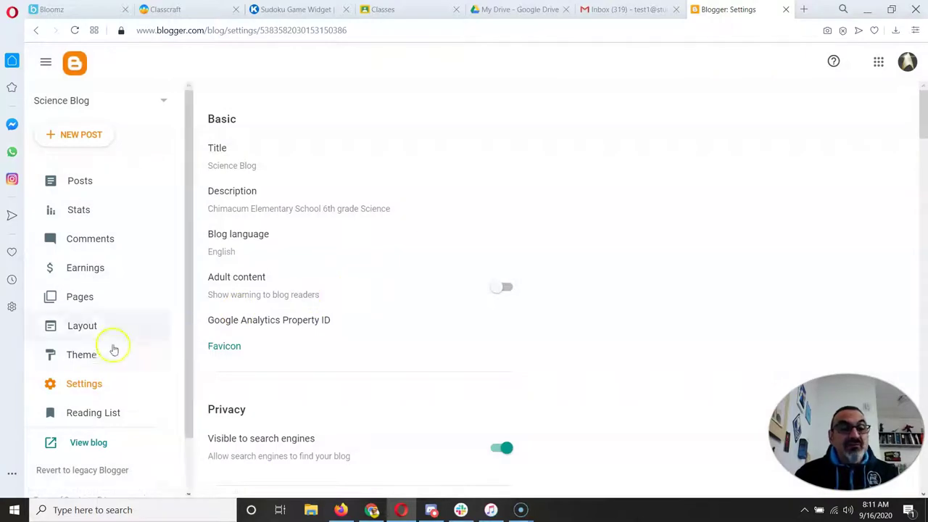
click(87, 332)
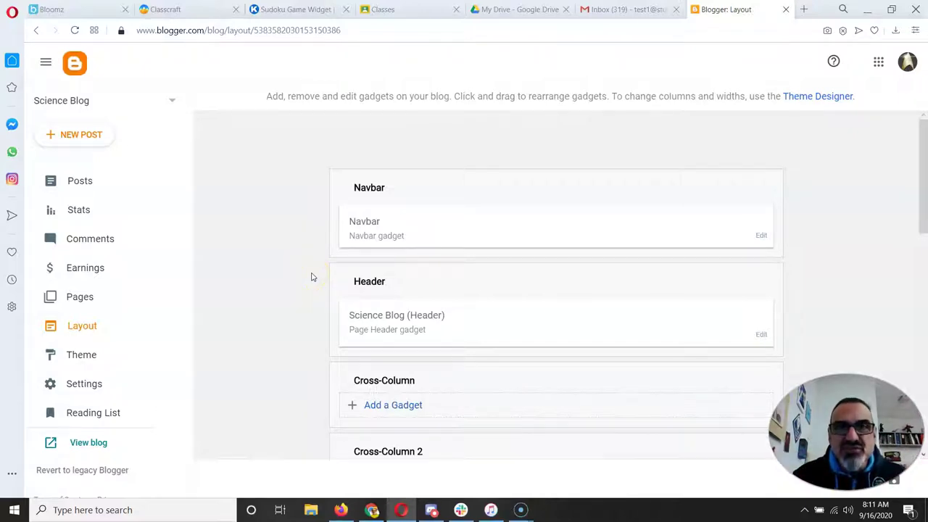
scroll(312, 277, down, 5)
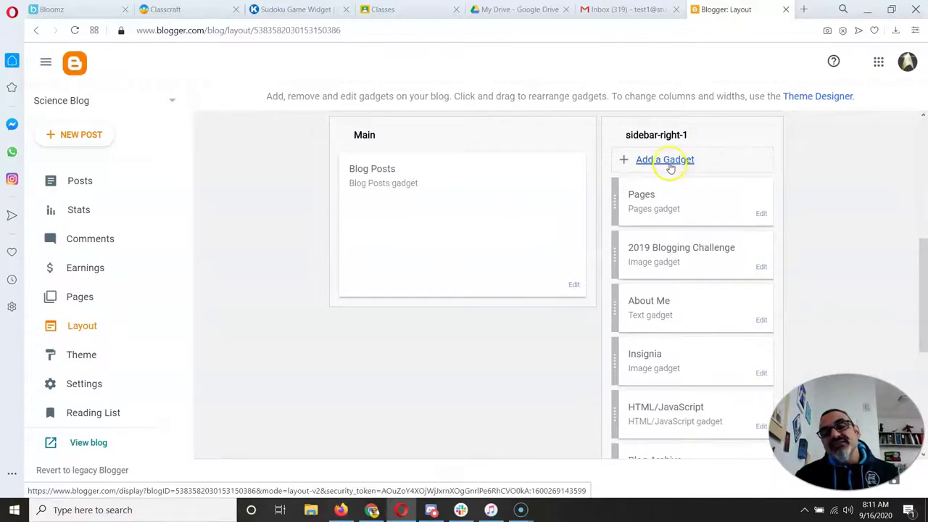
Open Add a Gadget for sidebar-right-1 and browse the available gadget list
click(668, 163)
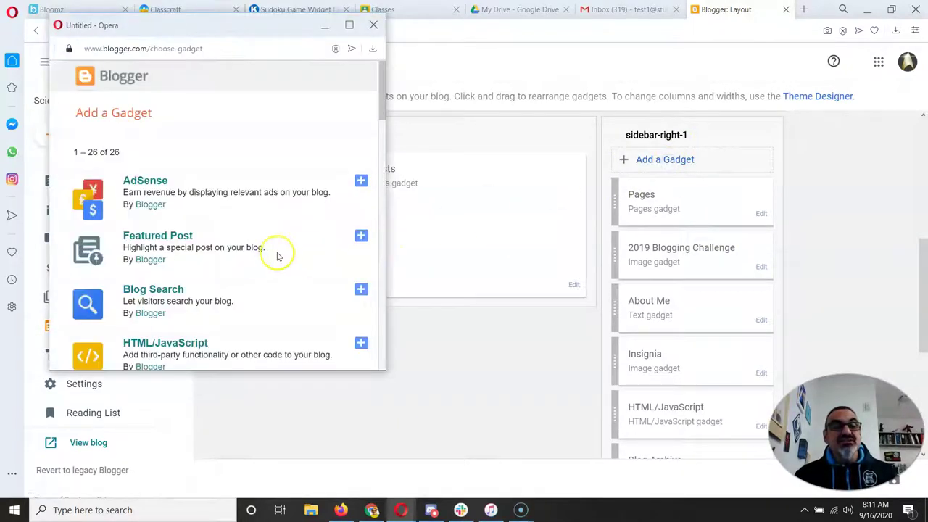
scroll(194, 247, down, 2)
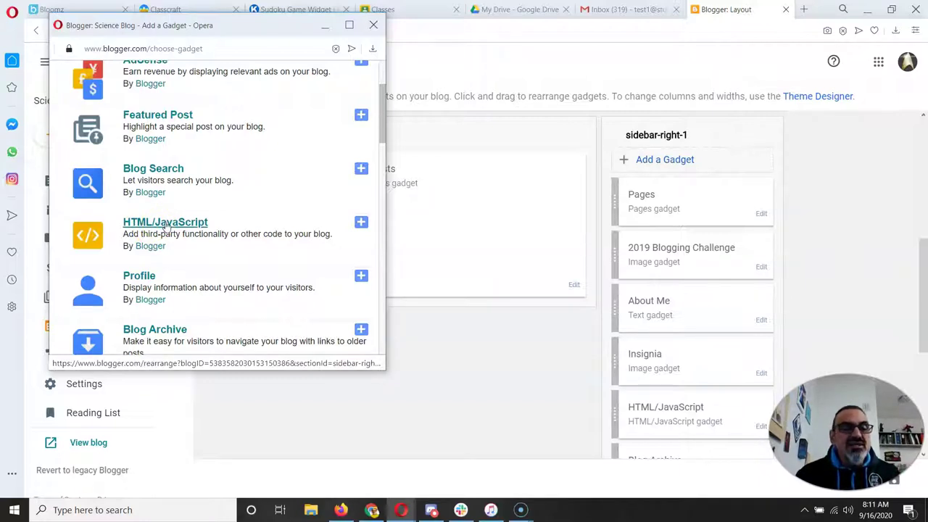
scroll(166, 226, down, 6)
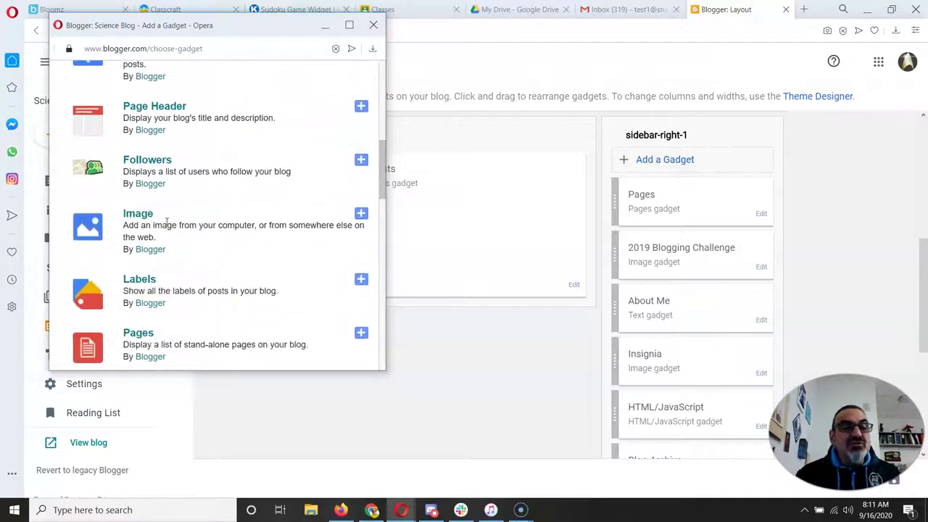
scroll(166, 221, down, 1)
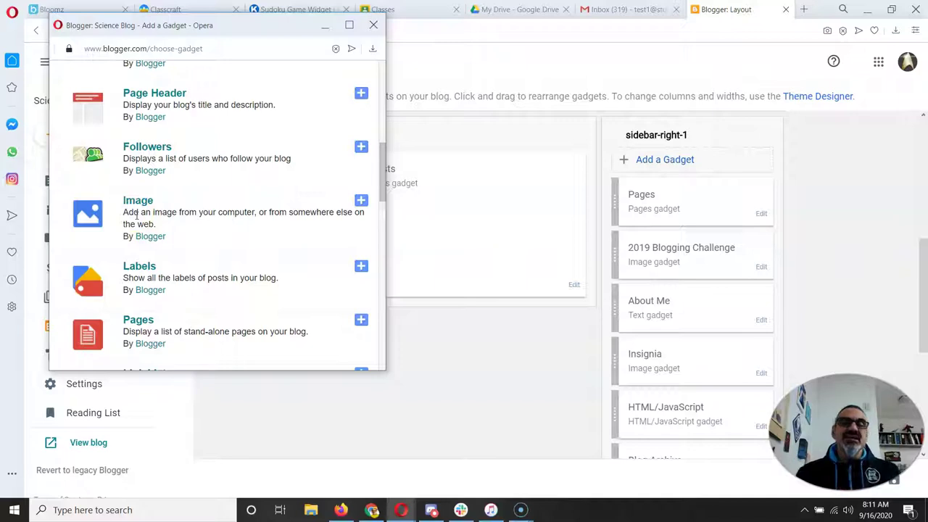
scroll(176, 233, up, 5)
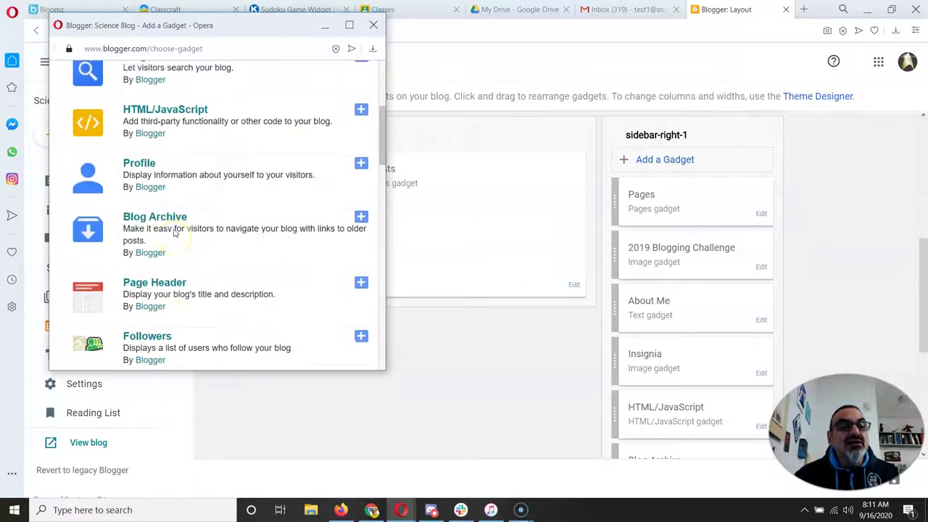
Create an HTML/JavaScript gadget with the pasted Sudoku iframe code as its content and save it
click(166, 225)
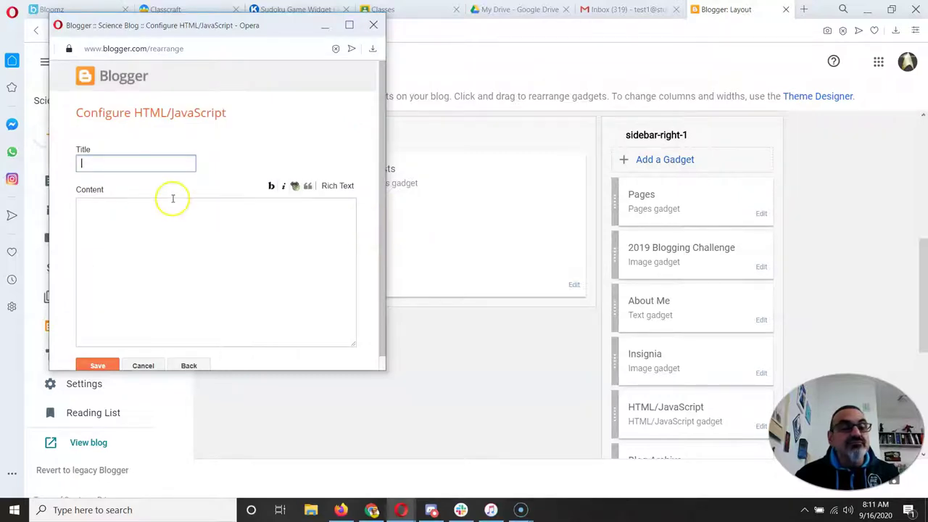
click(167, 229)
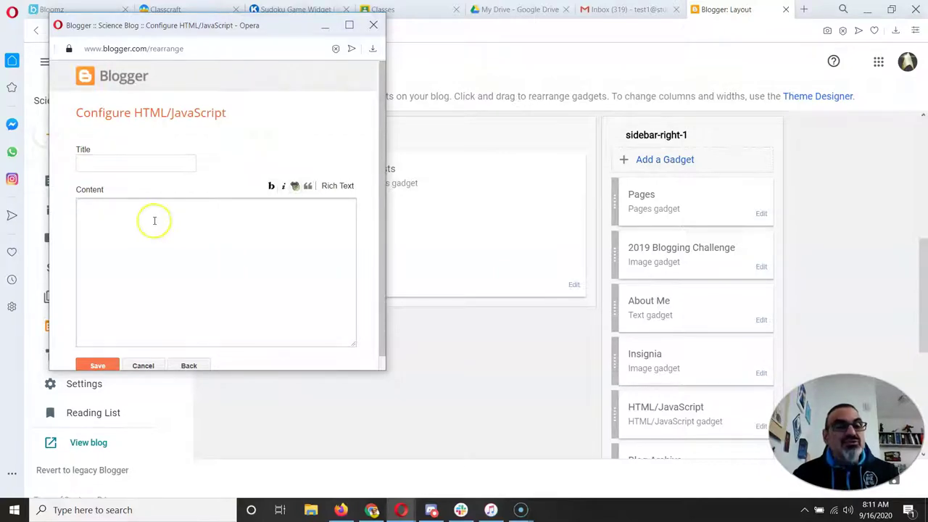
key(ctrl+v)
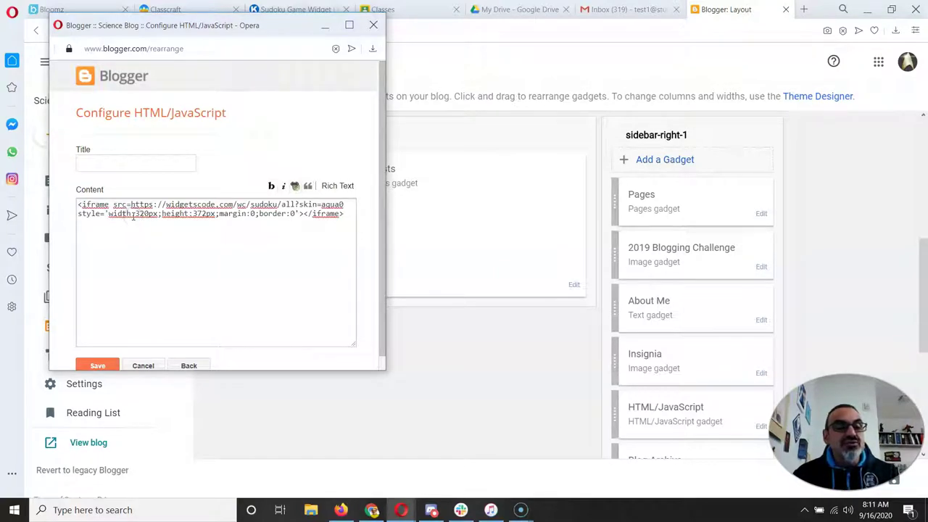
scroll(140, 243, down, 1)
click(98, 352)
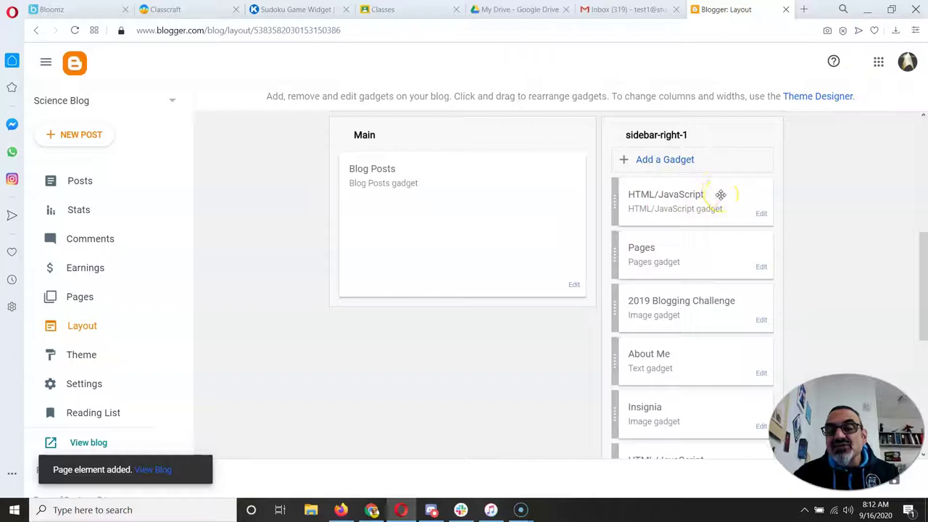
Drag the new Sudoku HTML/JavaScript gadget down to sit below Insignia
drag(720, 194, 707, 371)
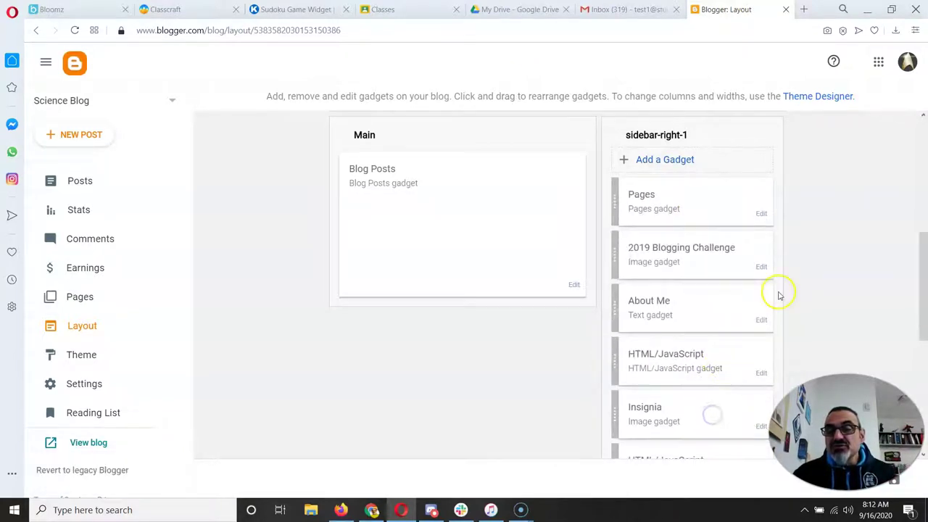
scroll(779, 293, down, 2)
scroll(779, 296, down, 1)
drag(709, 181, 722, 278)
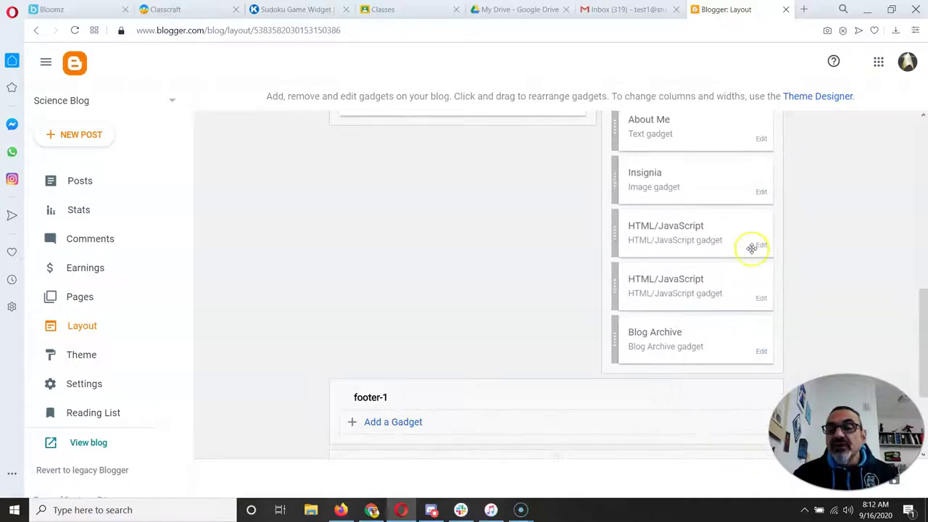
Remove the older Sudoku HTML/JavaScript gadget and save the layout
click(761, 245)
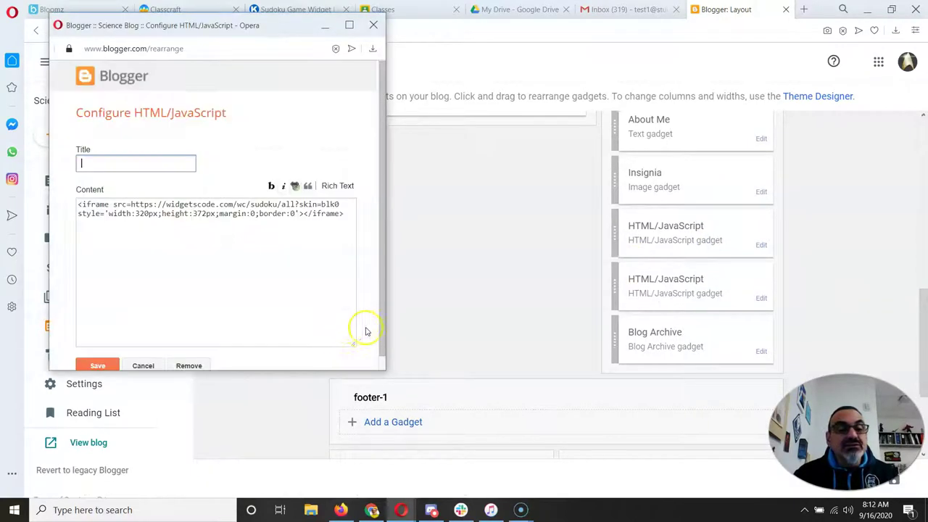
click(189, 365)
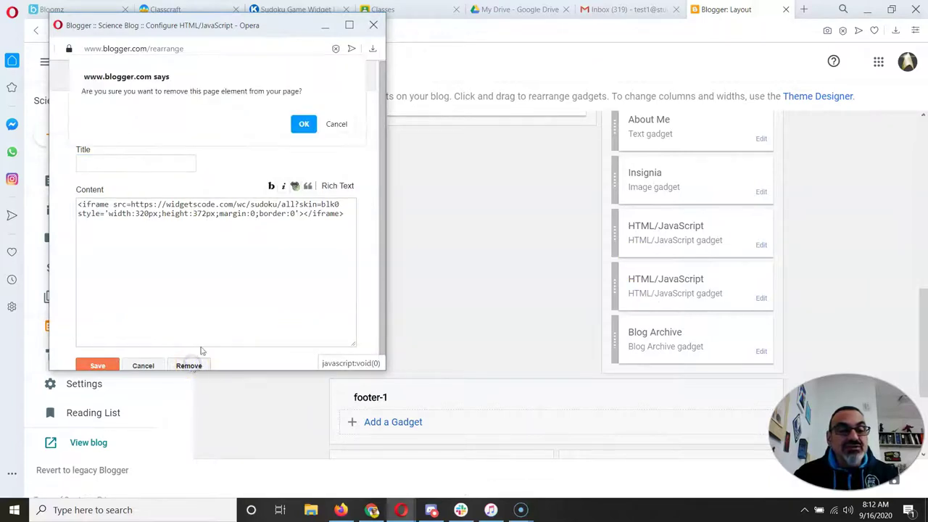
click(301, 123)
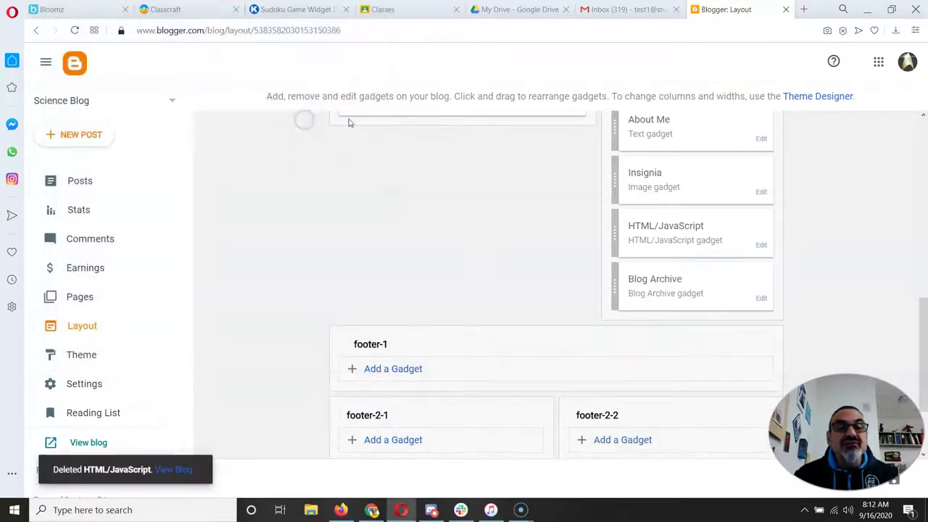
scroll(826, 194, down, 2)
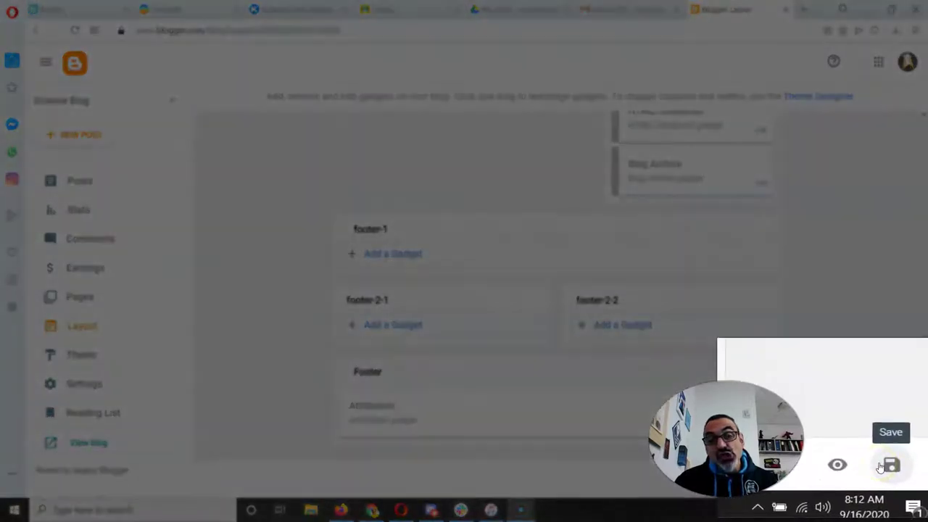
click(881, 466)
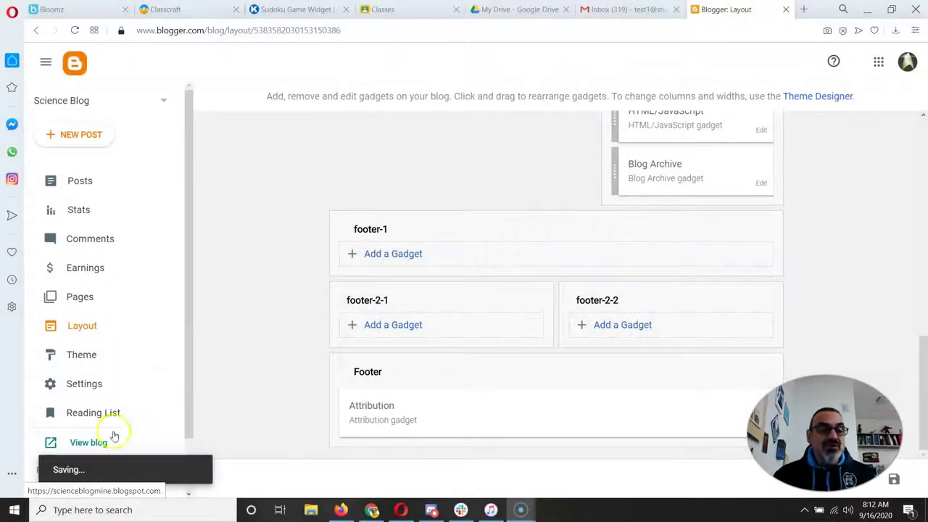
Check the live blog's Aqua Sudoku gadget, then open ClustrMaps via the Classcraft visitor-map link
click(87, 443)
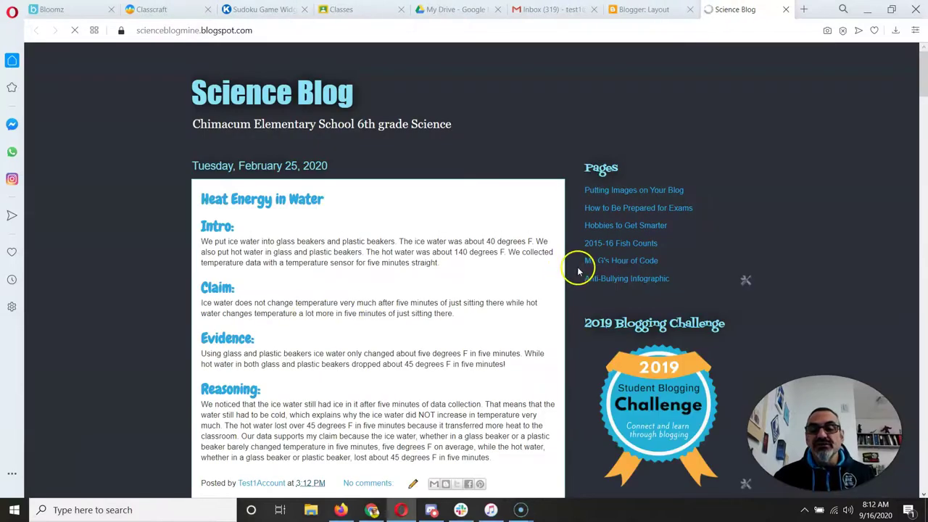
scroll(580, 265, down, 15)
scroll(578, 271, down, 2)
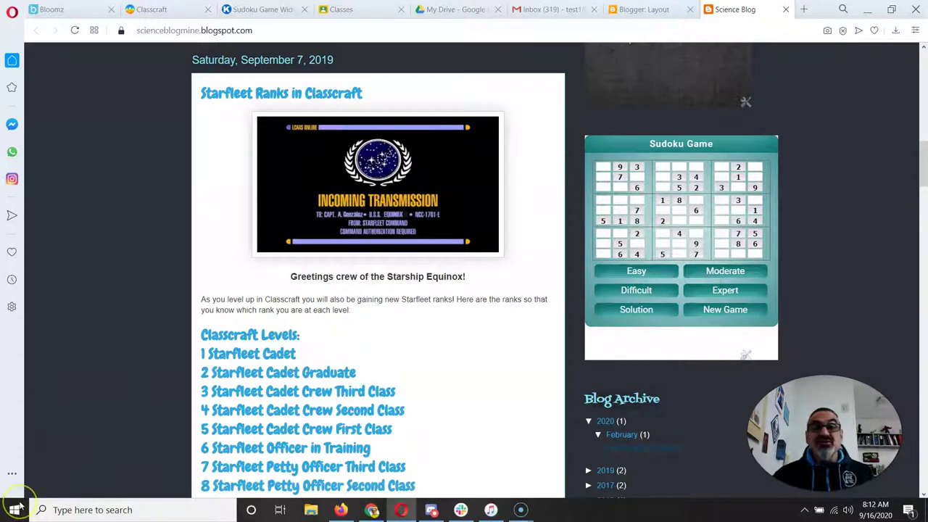
click(168, 8)
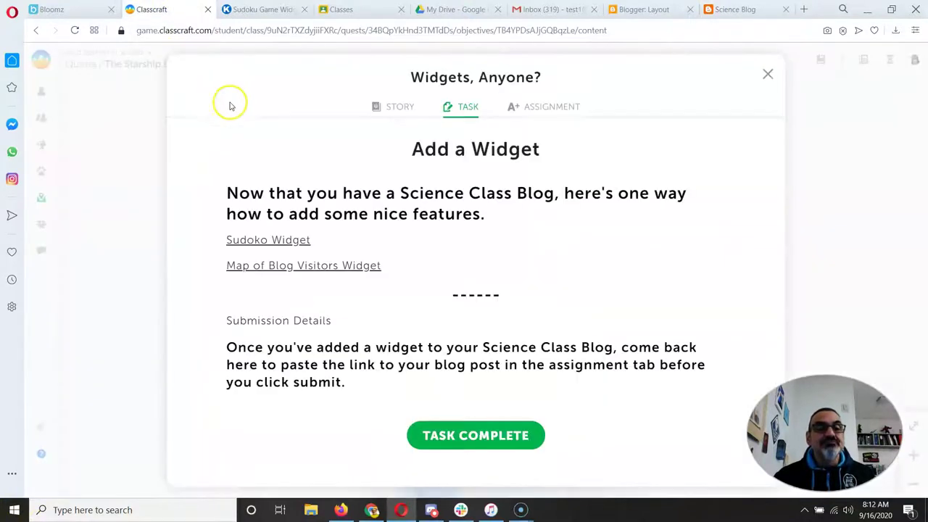
click(297, 269)
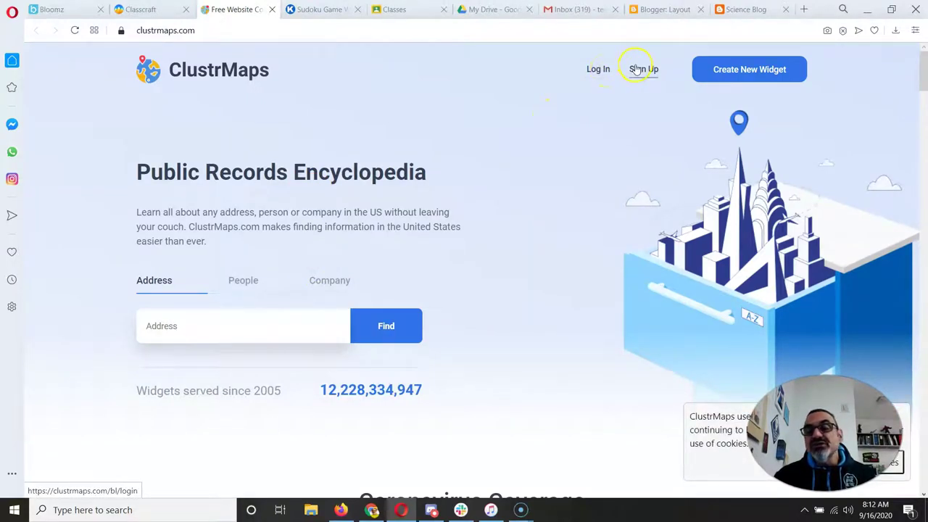
Sign in to ClustrMaps with the student Google account and open the account menu
click(635, 69)
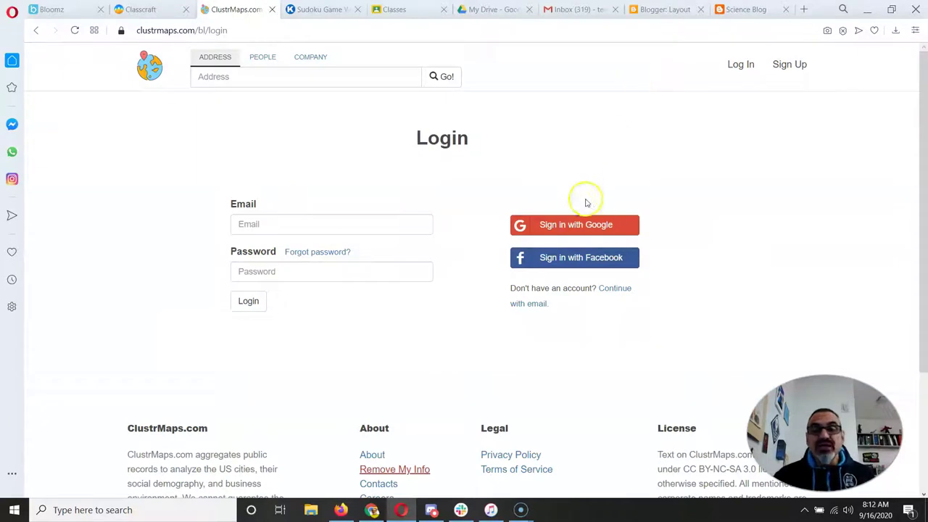
click(584, 228)
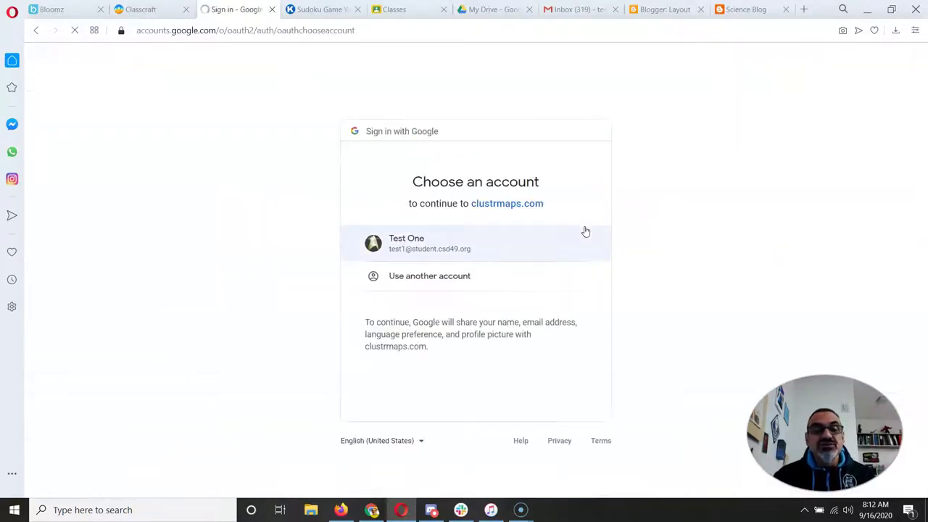
click(478, 239)
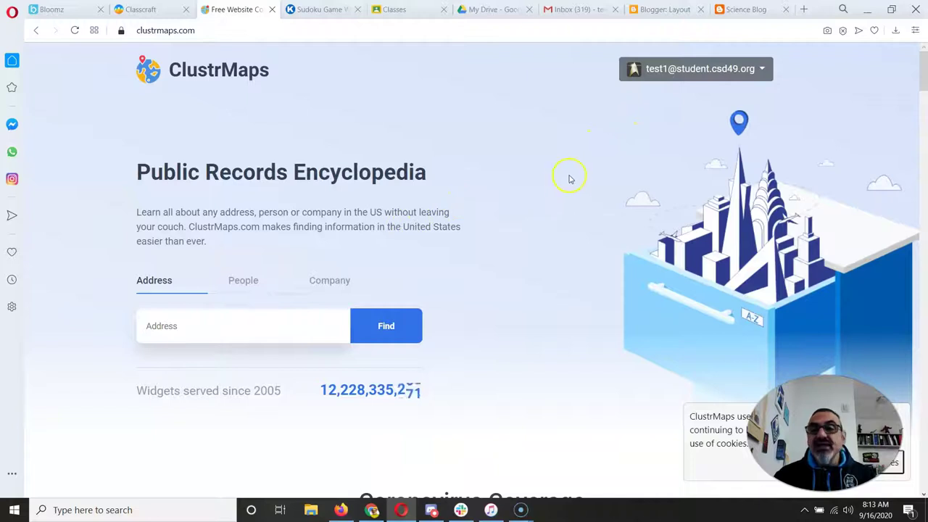
click(674, 73)
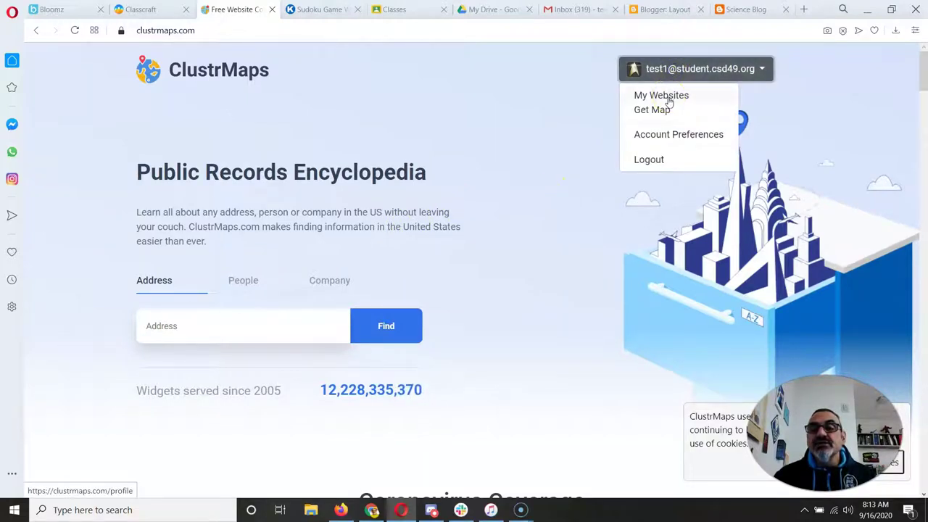
click(658, 110)
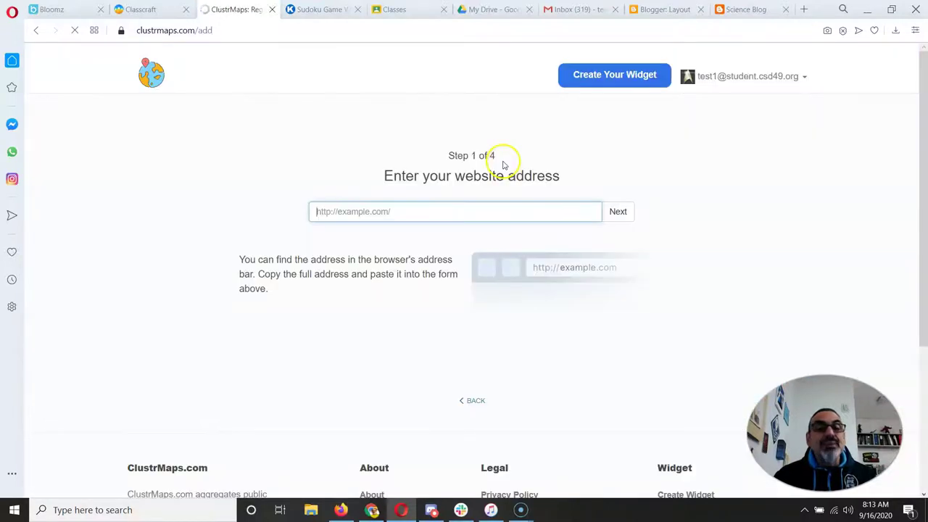
click(457, 206)
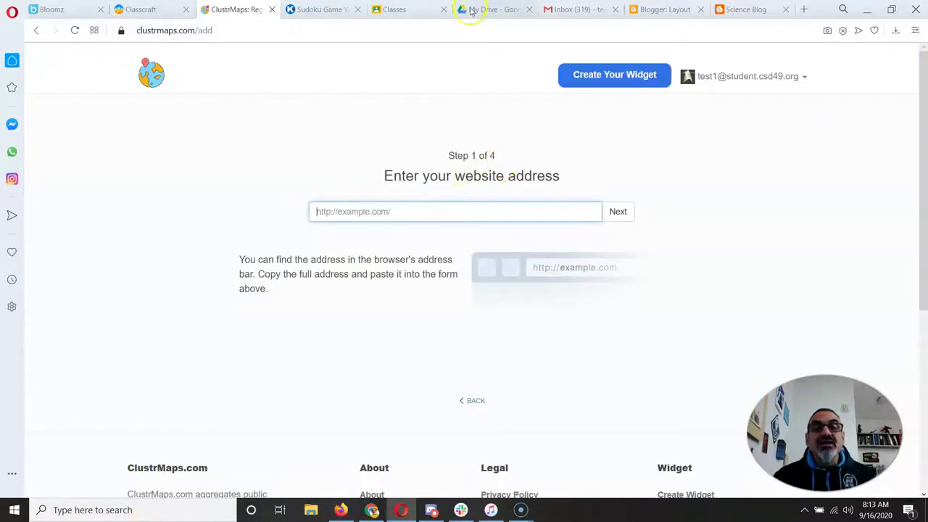
click(736, 8)
click(230, 32)
key(ctrl+c)
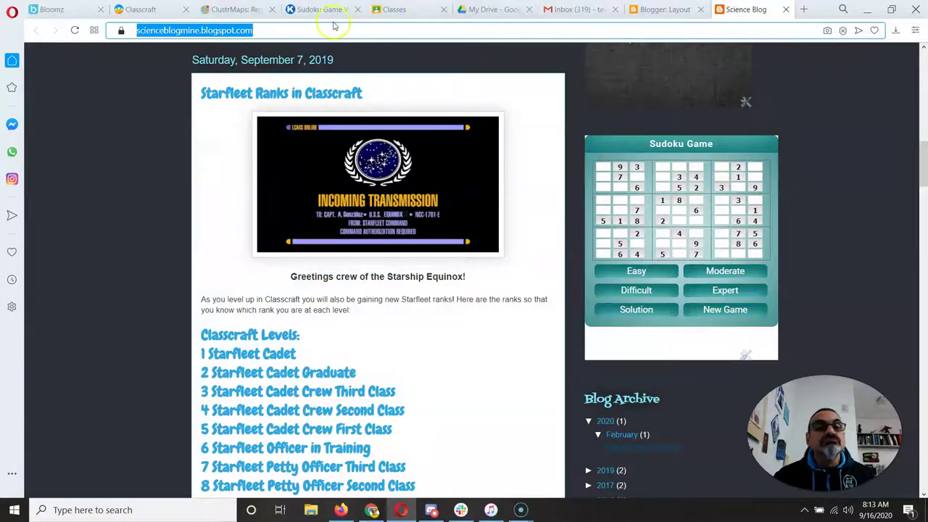
click(236, 10)
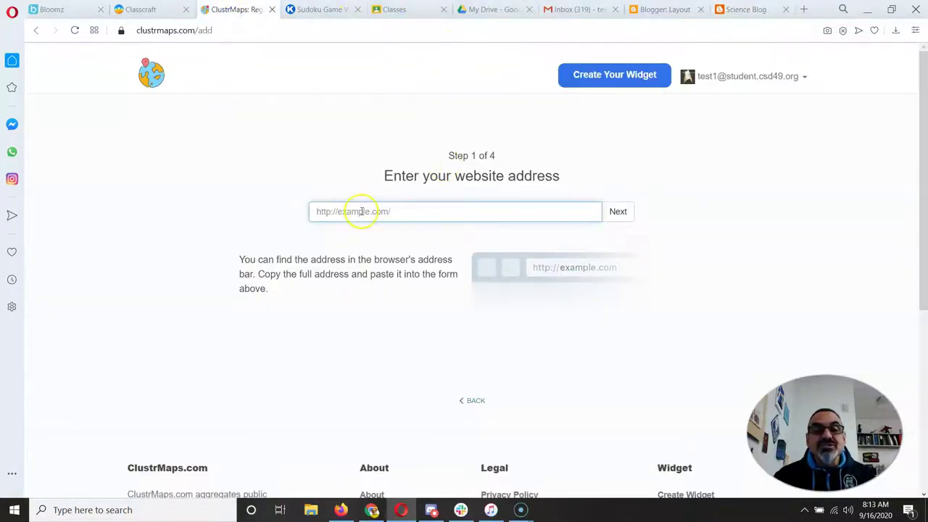
key(ctrl+v)
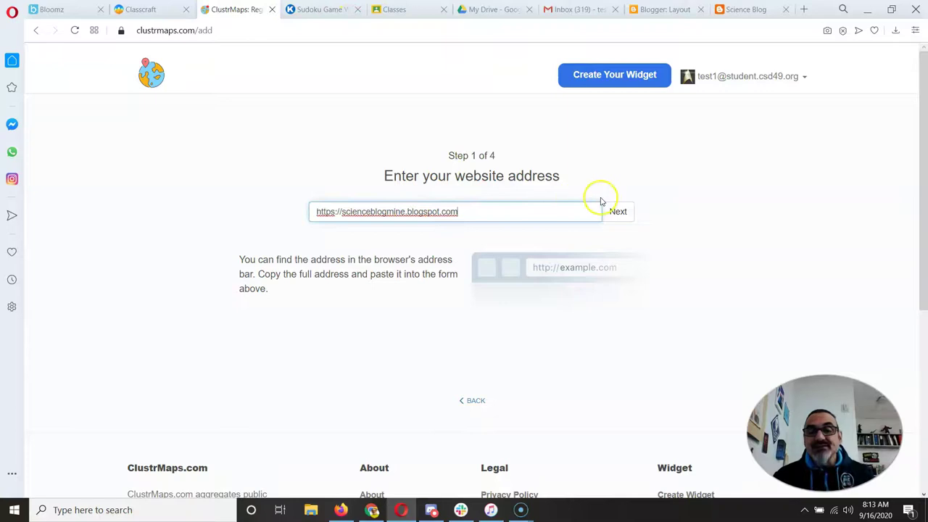
click(618, 211)
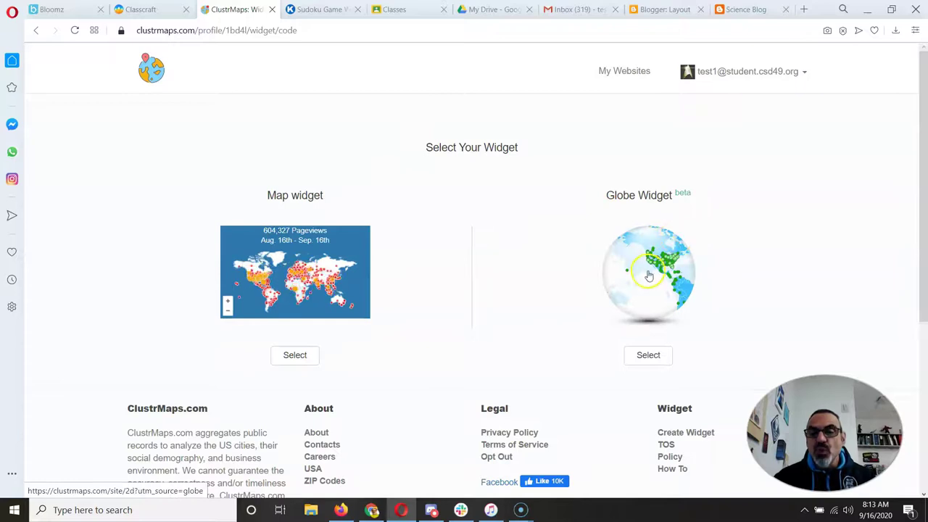
Pick the Globe Widget for Scienceblogmine.blogspot.com and copy its generated script code
click(648, 355)
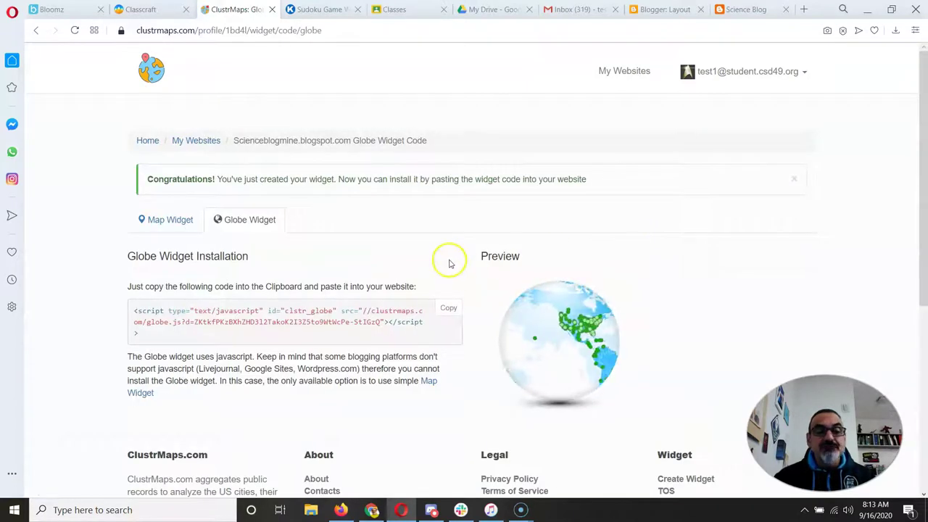
scroll(442, 269, down, 1)
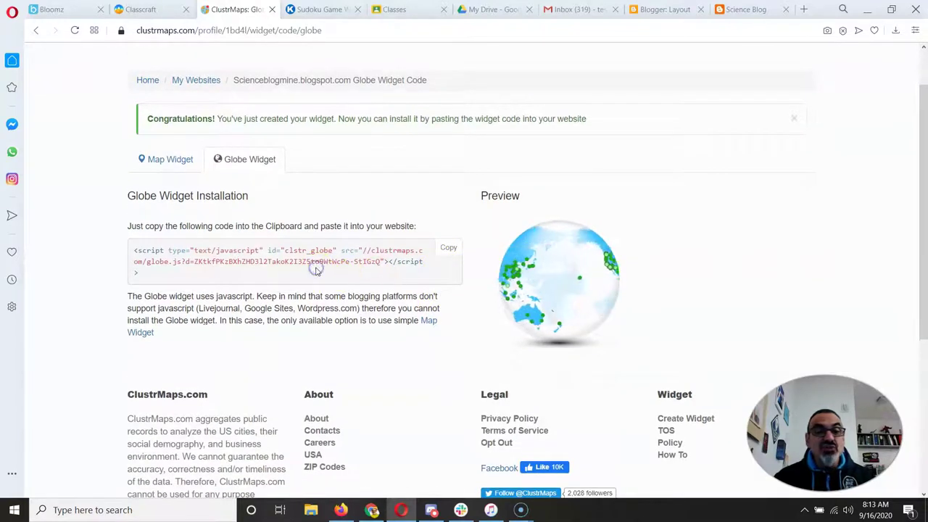
click(438, 248)
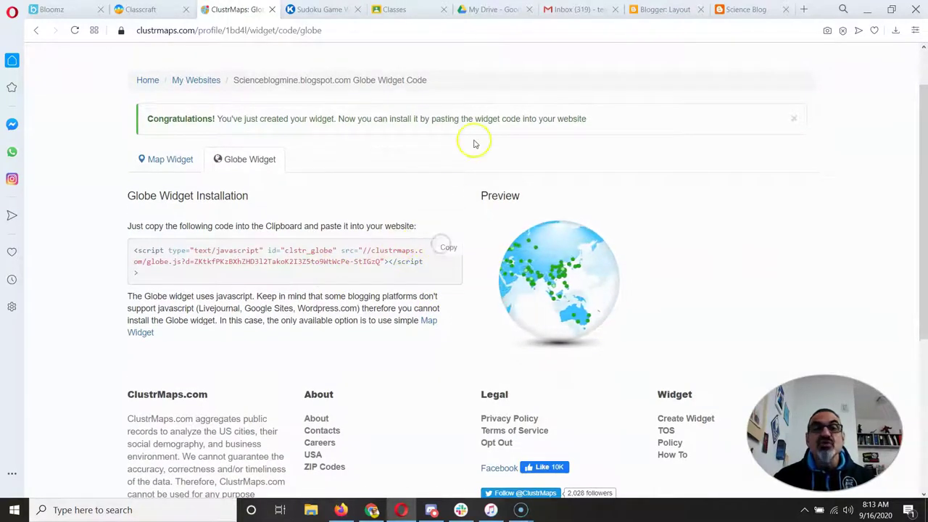
Add an HTML/JavaScript gadget to sidebar-right-1 containing the pasted ClustrMaps globe script
click(635, 10)
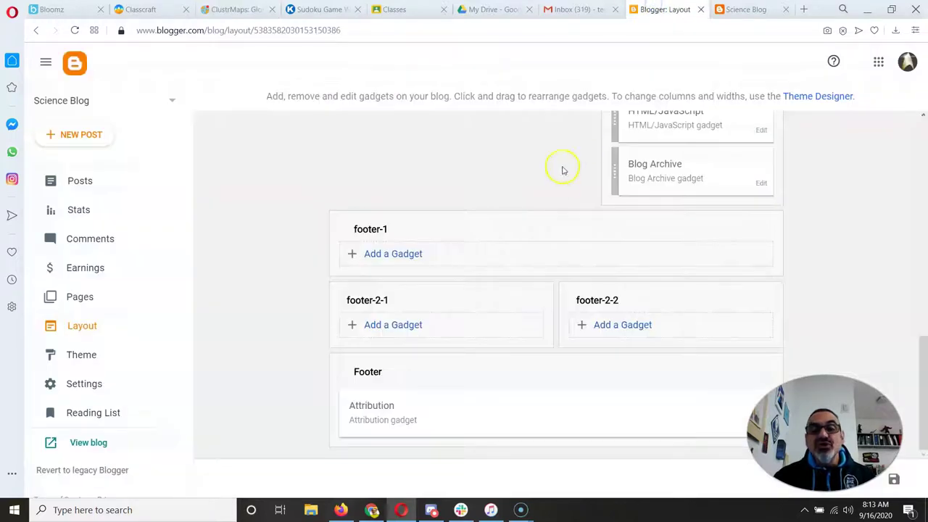
scroll(560, 185, up, 5)
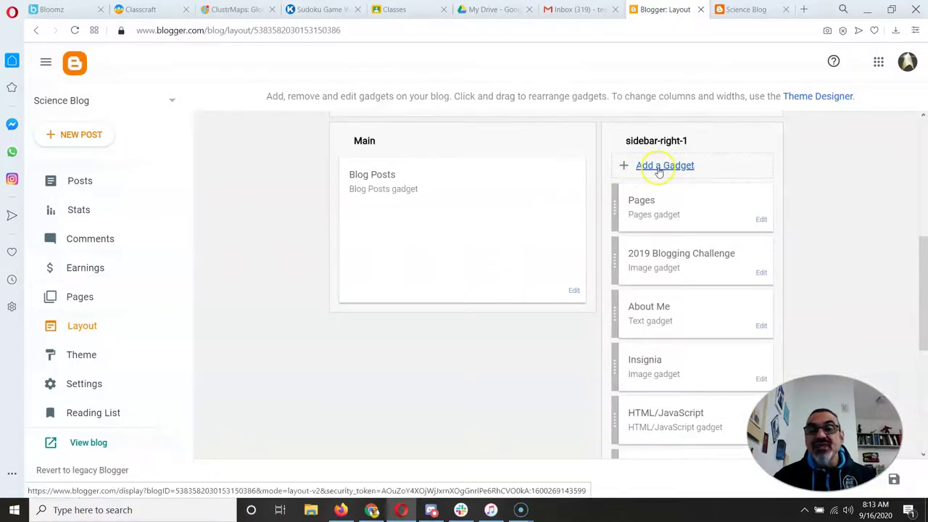
click(660, 168)
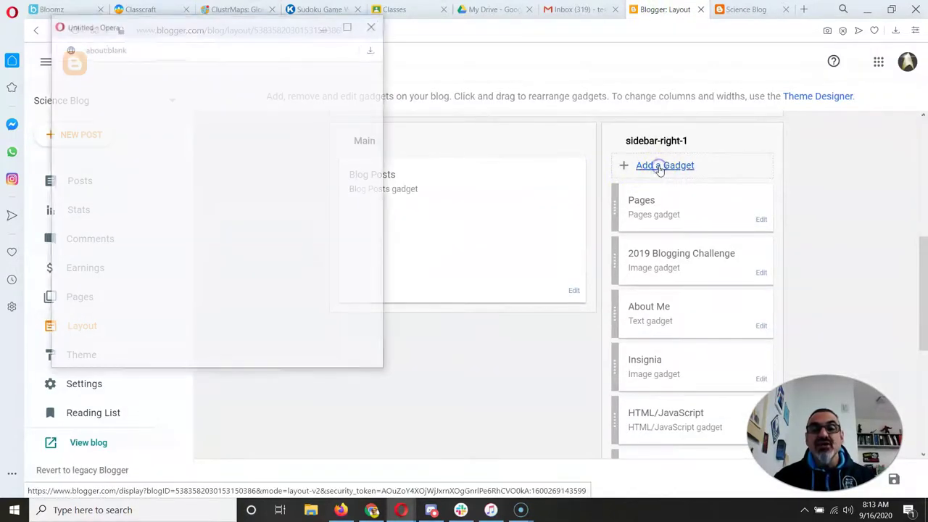
scroll(260, 230, down, 3)
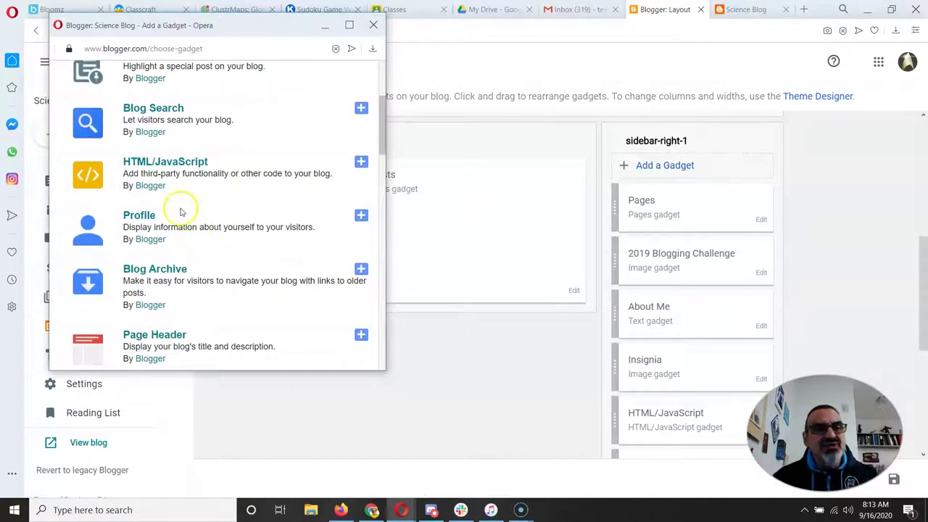
click(169, 161)
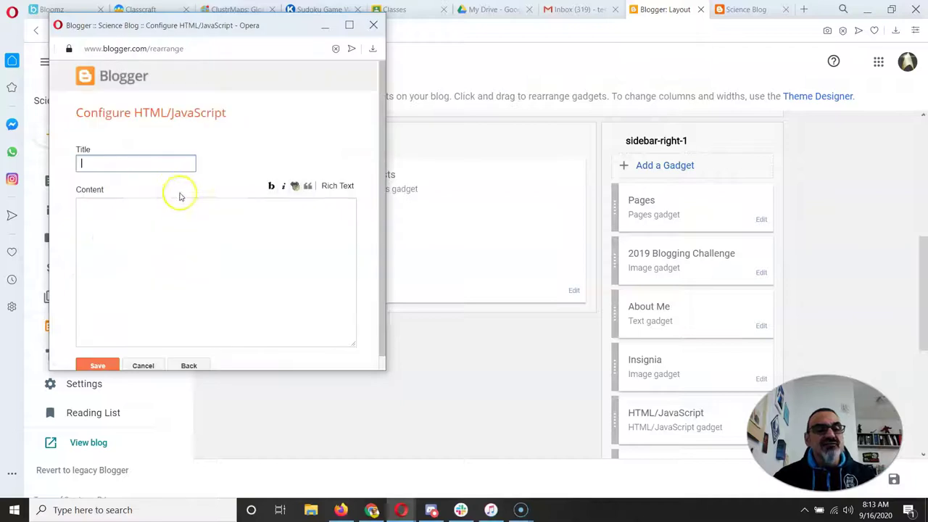
click(169, 234)
key(ctrl+v)
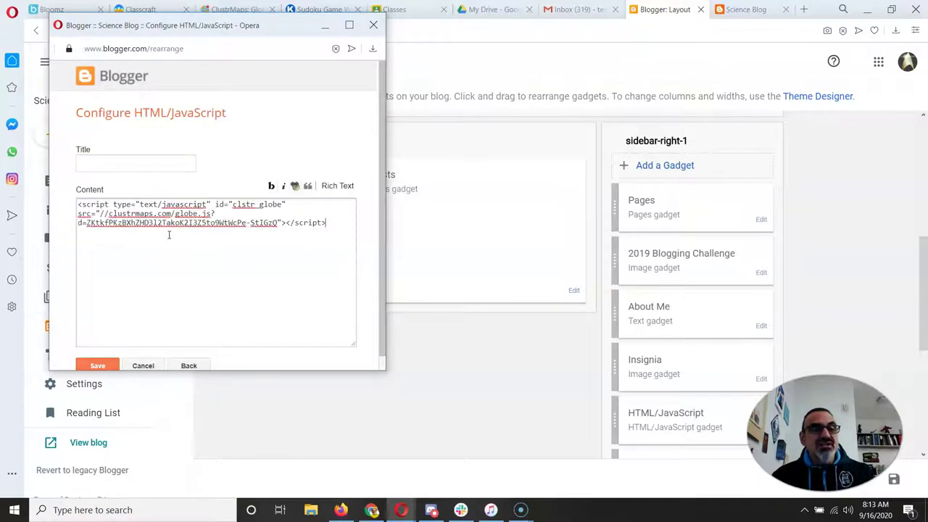
click(98, 368)
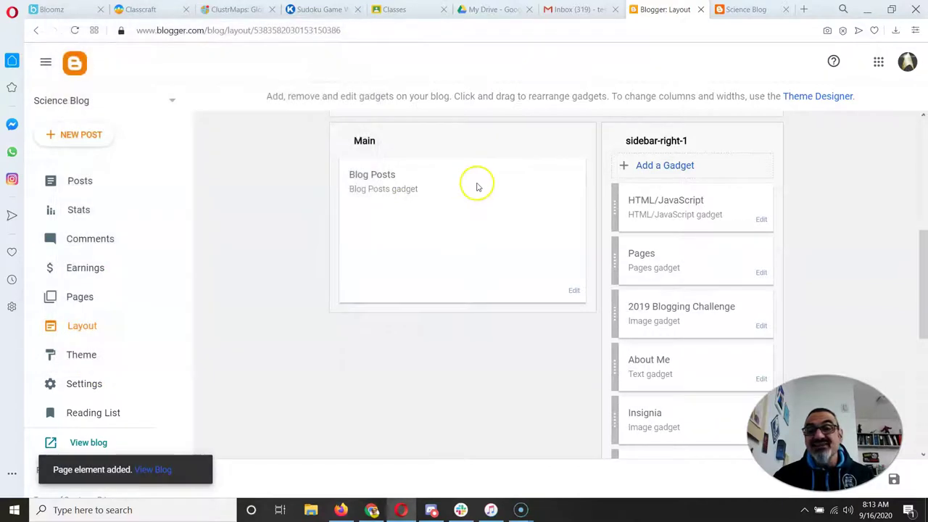
Move the globe gadget below About Me, above the Sudoku gadget, and save the layout
drag(703, 191, 704, 373)
scroll(699, 373, down, 3)
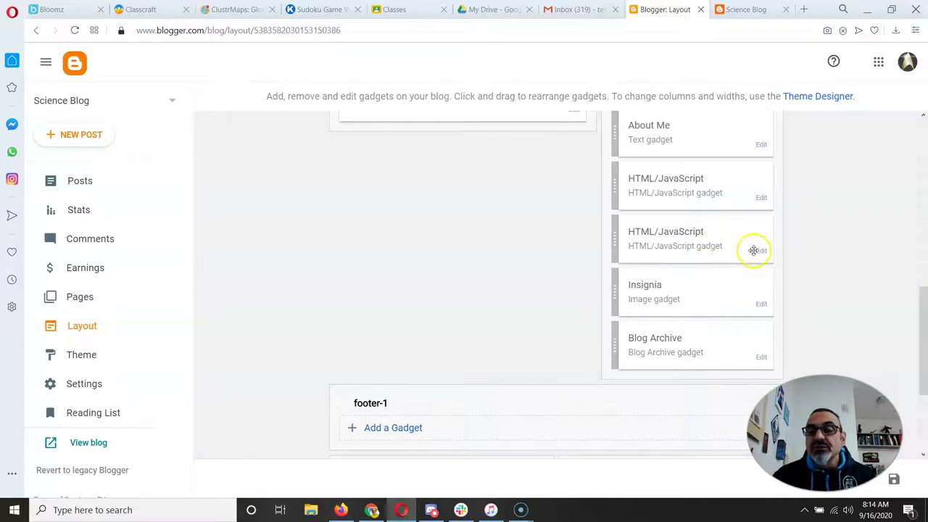
click(761, 252)
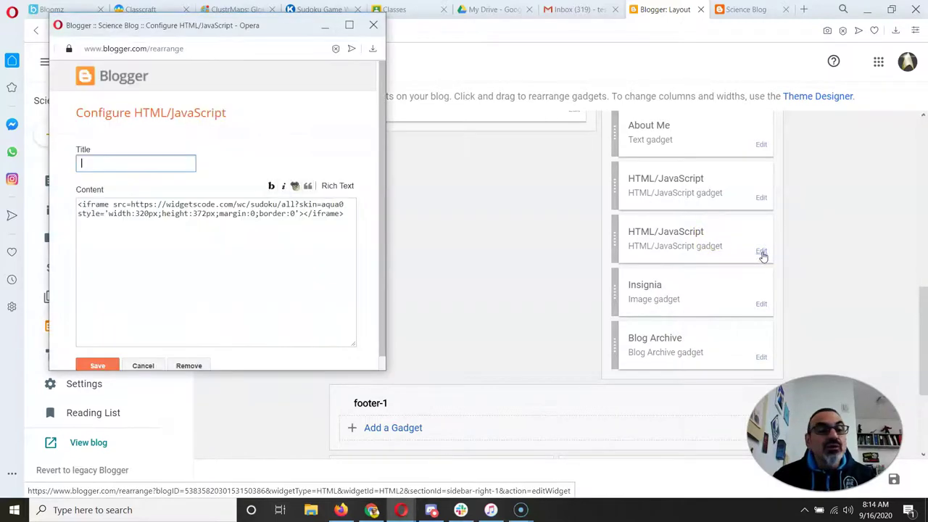
click(632, 181)
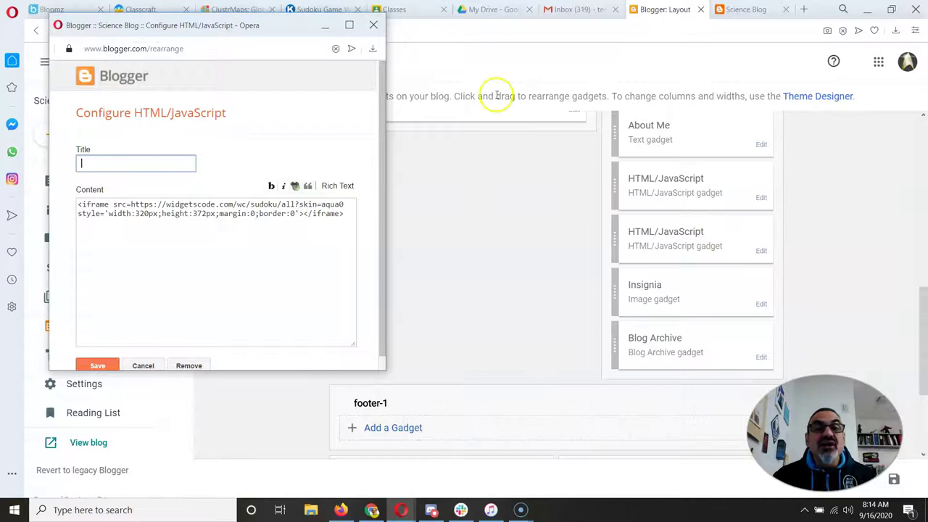
click(373, 24)
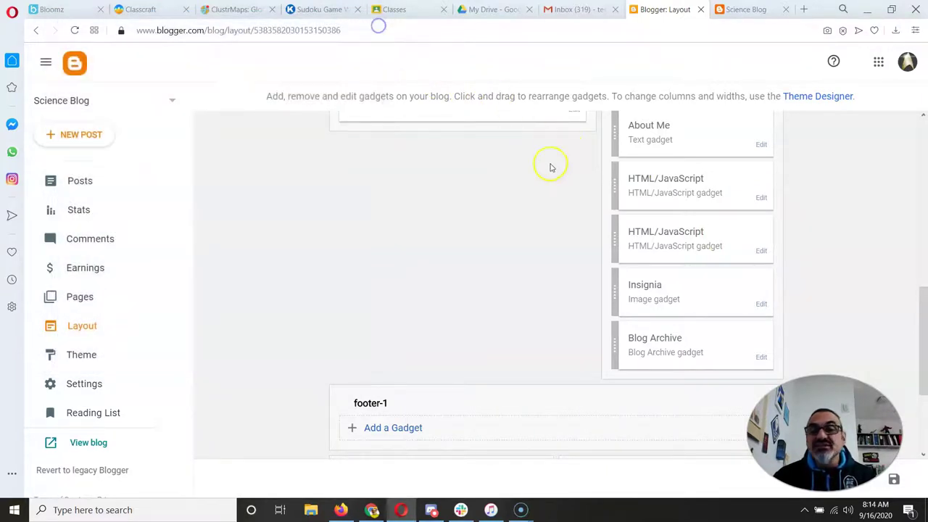
scroll(681, 220, down, 3)
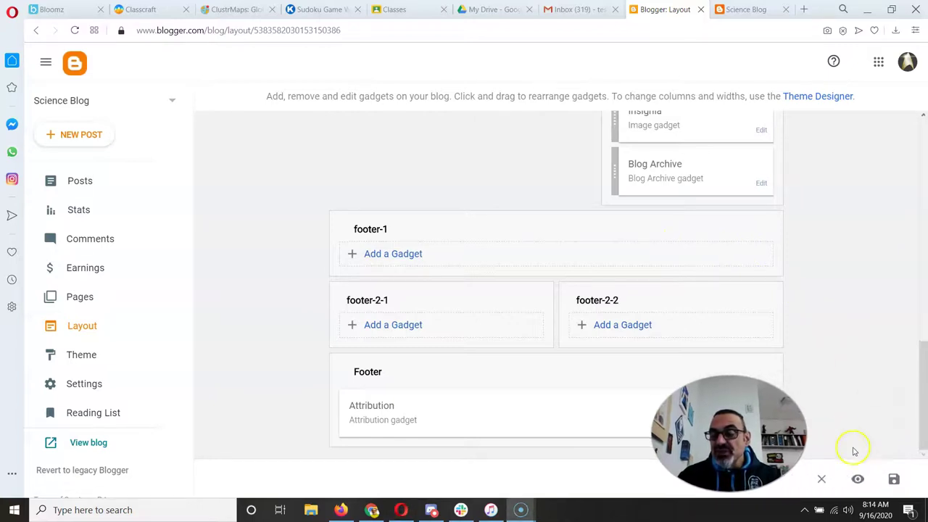
click(894, 479)
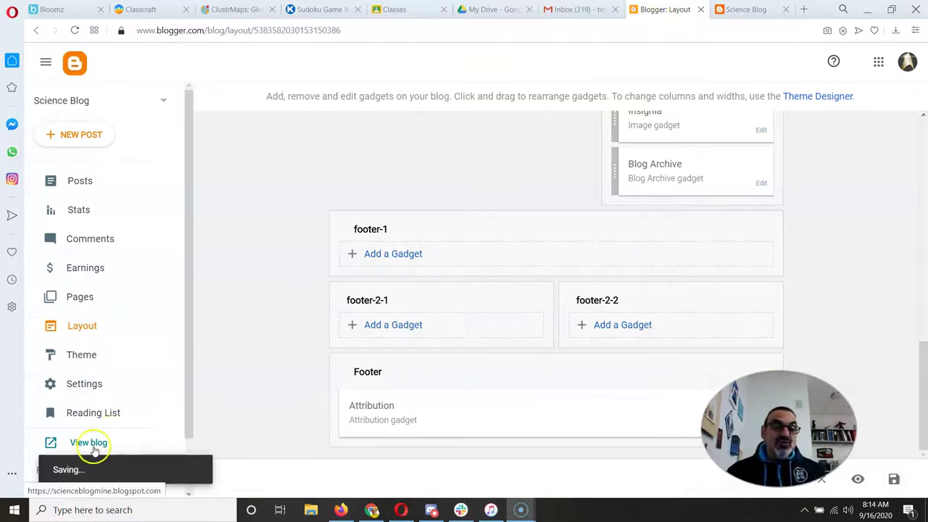
Reload the live Science Blog and open the globe widget's ClustrMaps visitor analytics
click(728, 11)
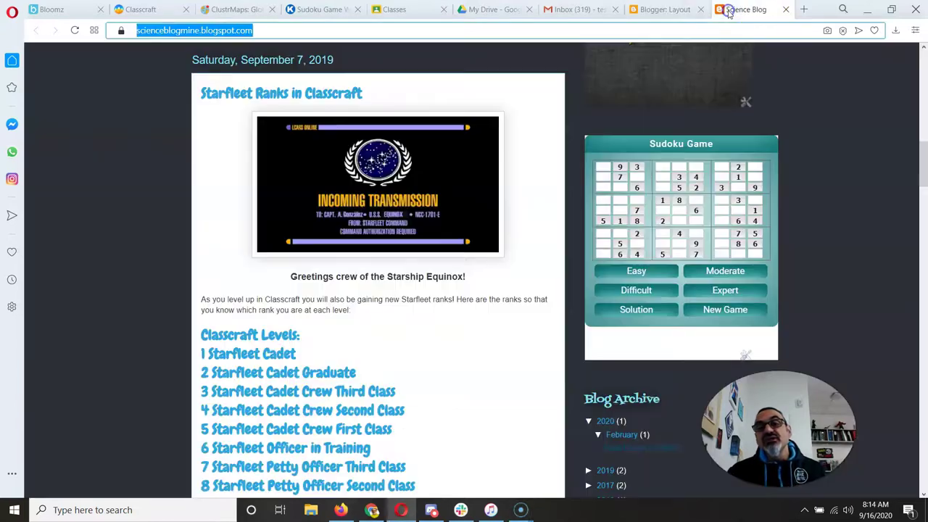
click(74, 32)
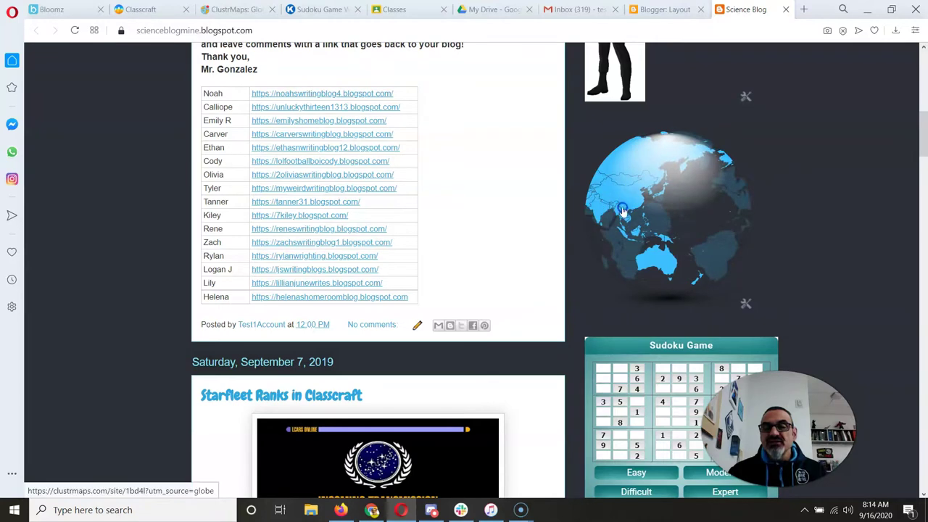
click(667, 218)
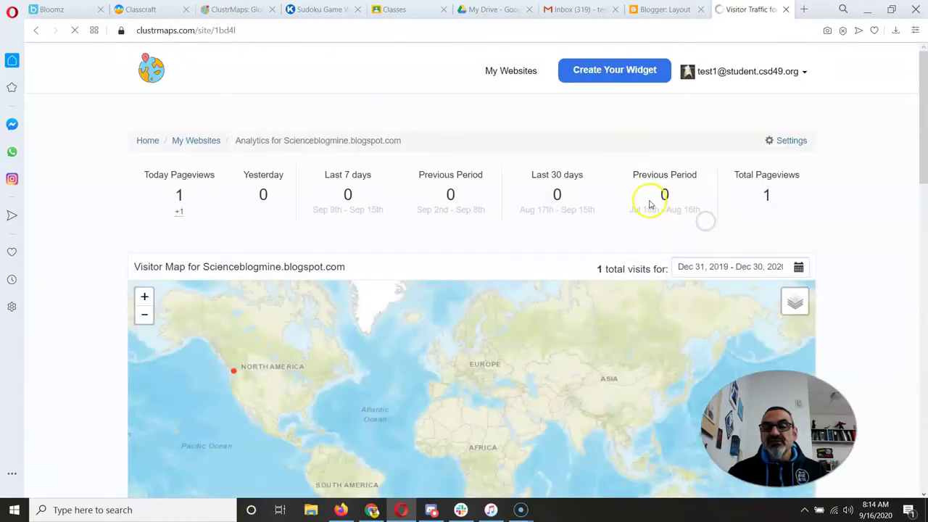
scroll(647, 201, down, 3)
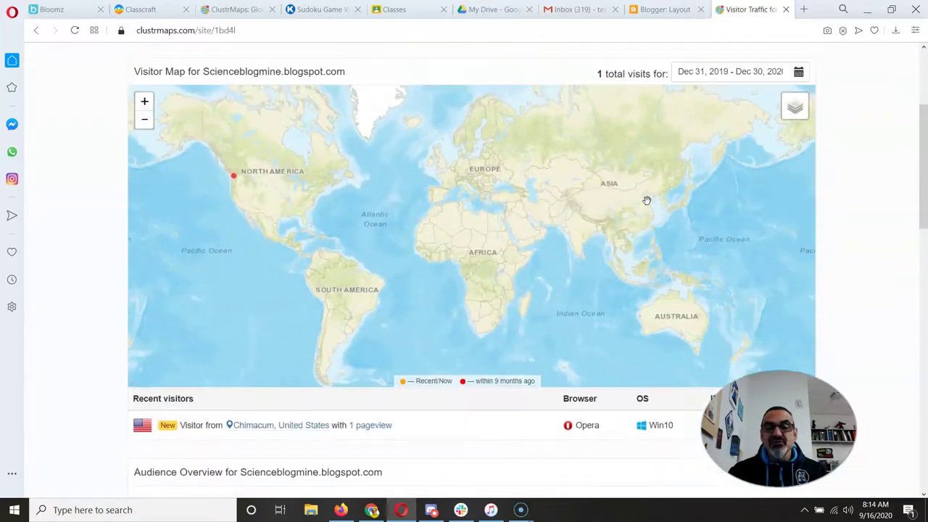
scroll(647, 201, up, 3)
scroll(649, 205, down, 1)
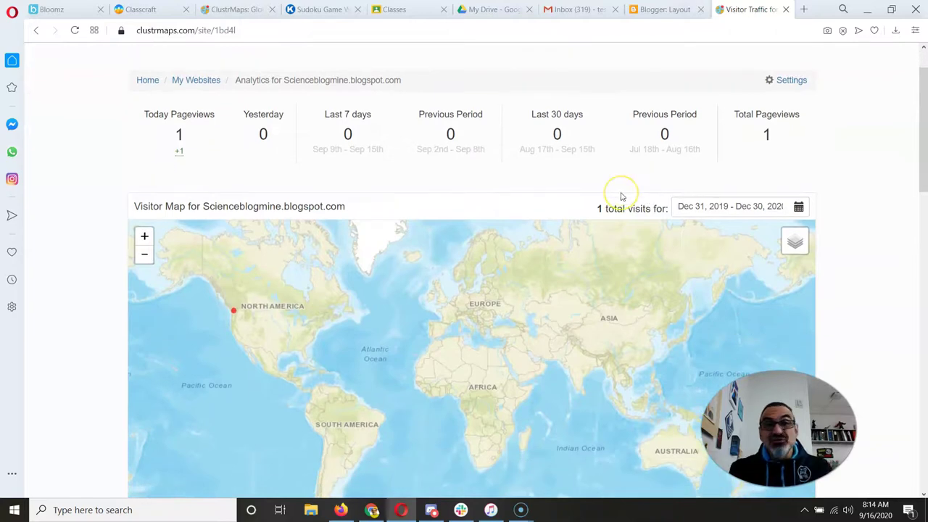